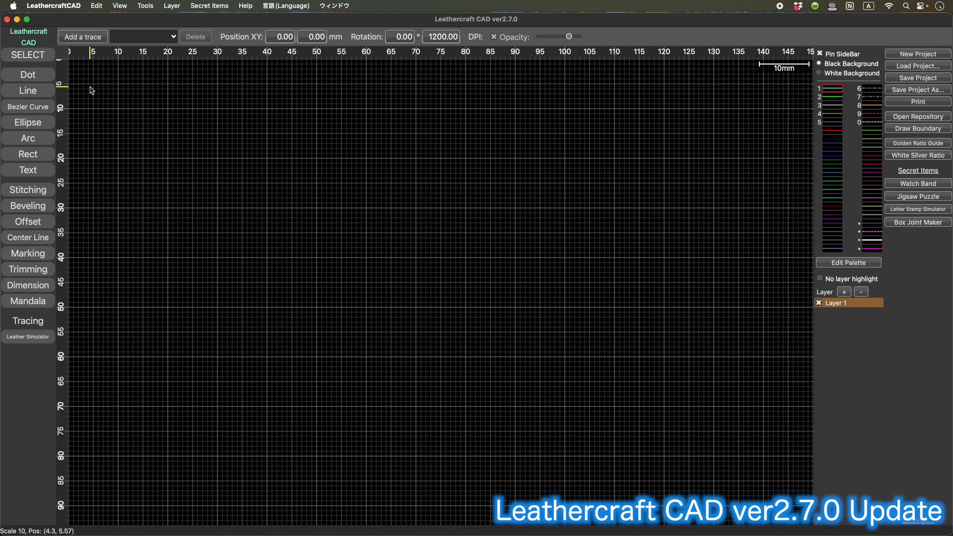
Add DesigningBaseballCover.pdf as a new trace and enlarge its page import window.
left_click(84, 38)
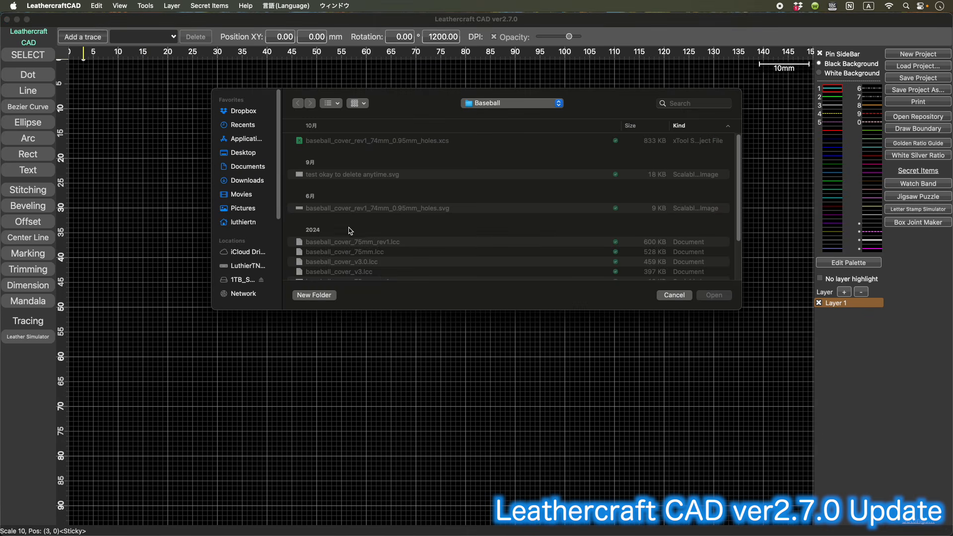
left_click(365, 261)
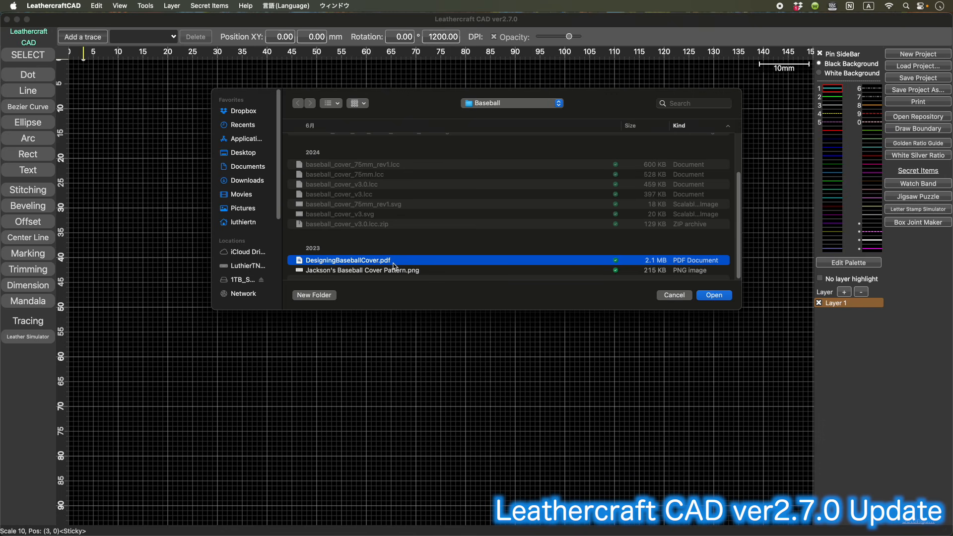
left_click(711, 296)
left_click_drag(401, 132, 276, 51)
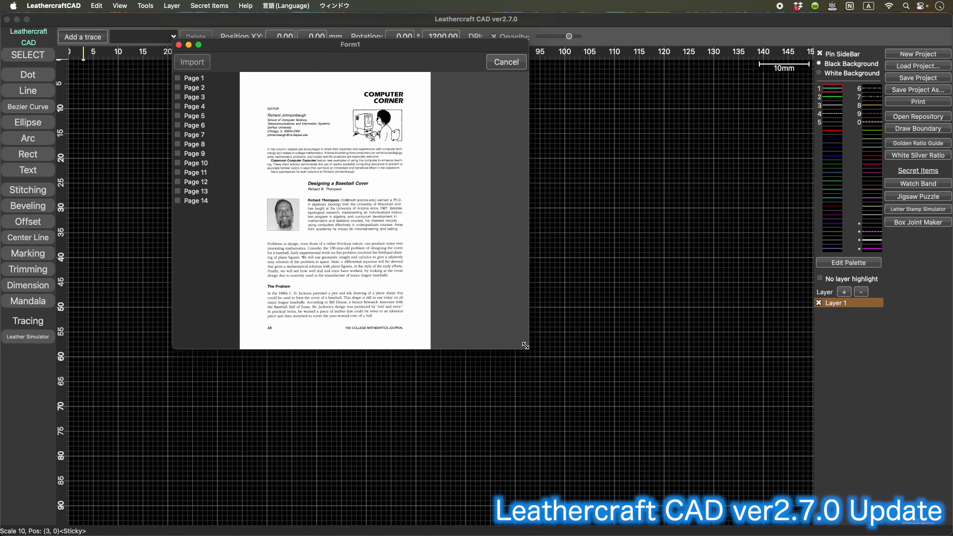
left_click_drag(529, 350, 644, 494)
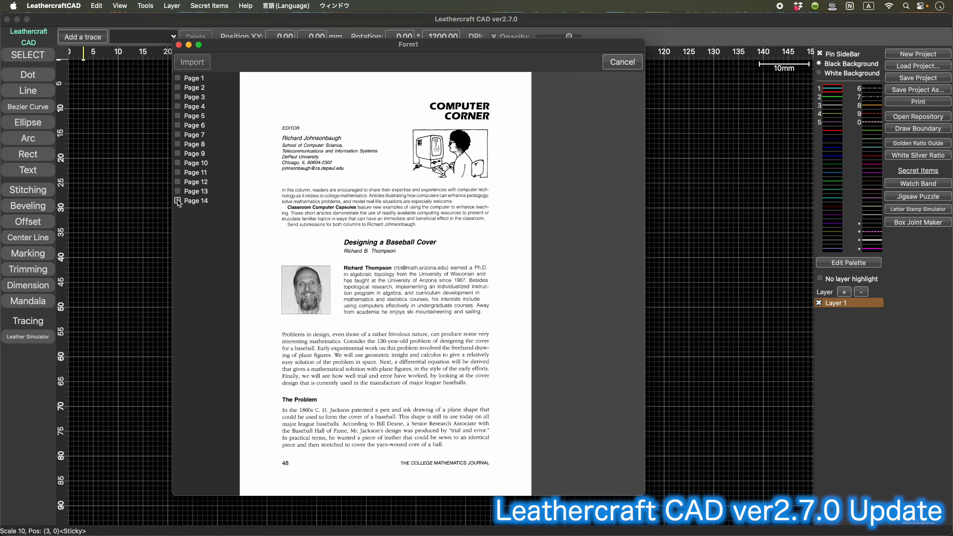
Preview pages 1 to 3 of the PDF and mark page 2 for import.
left_click(196, 79)
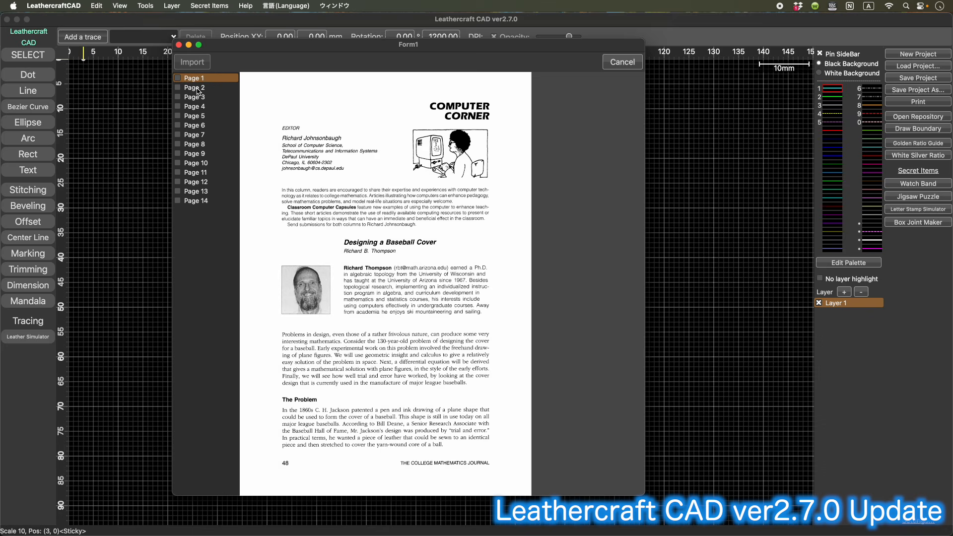
left_click(198, 90)
left_click(198, 98)
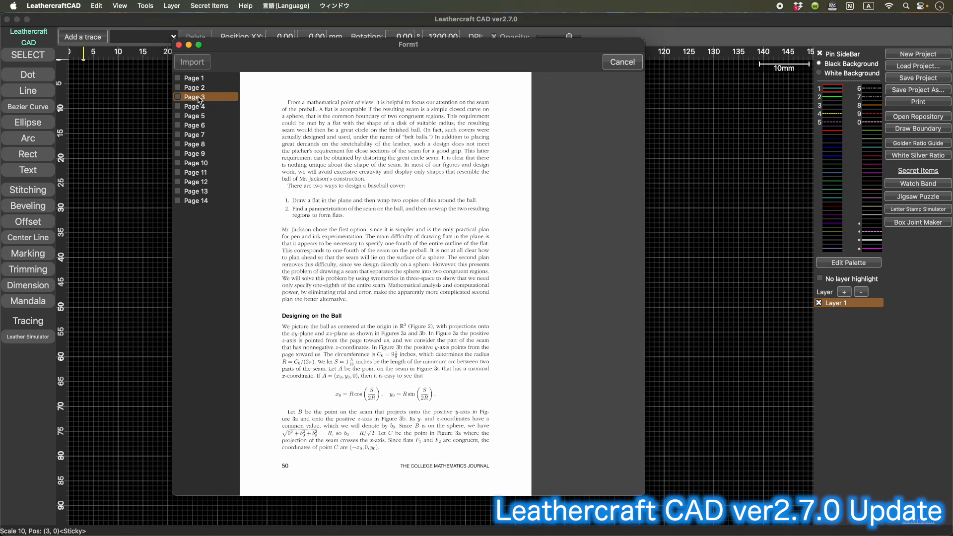
left_click(201, 90)
left_click(201, 80)
left_click(201, 89)
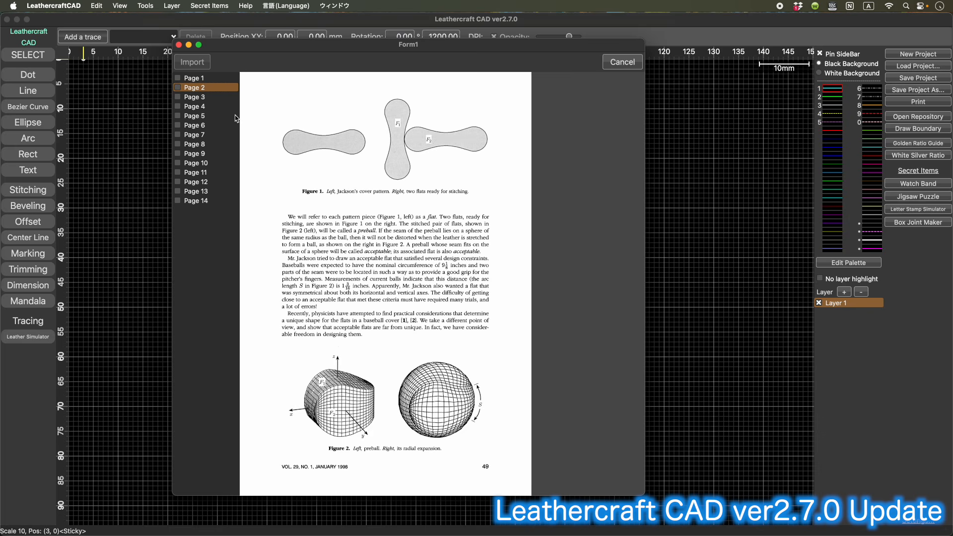
left_click(177, 88)
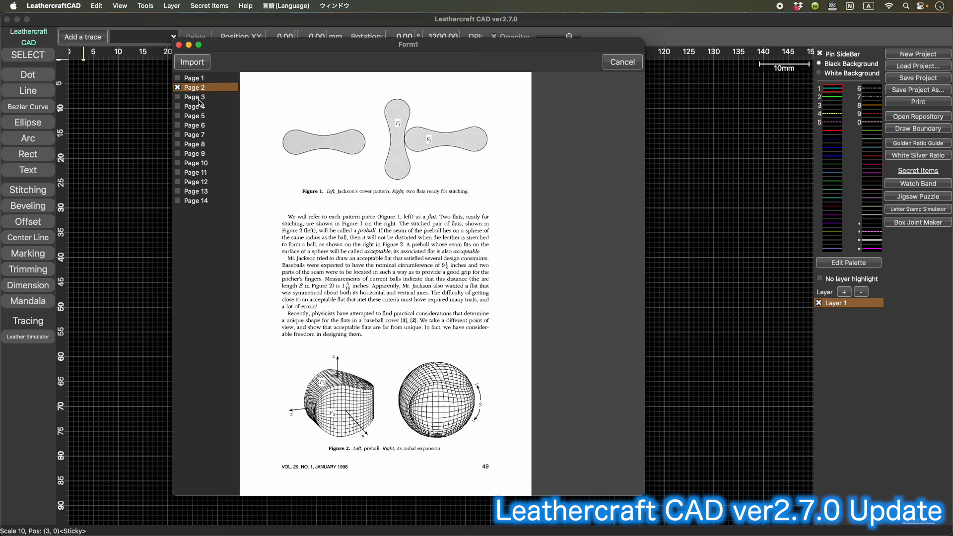
Preview pages 3 through 10 of the PDF and mark page 10 for import.
left_click(199, 98)
left_click(201, 107)
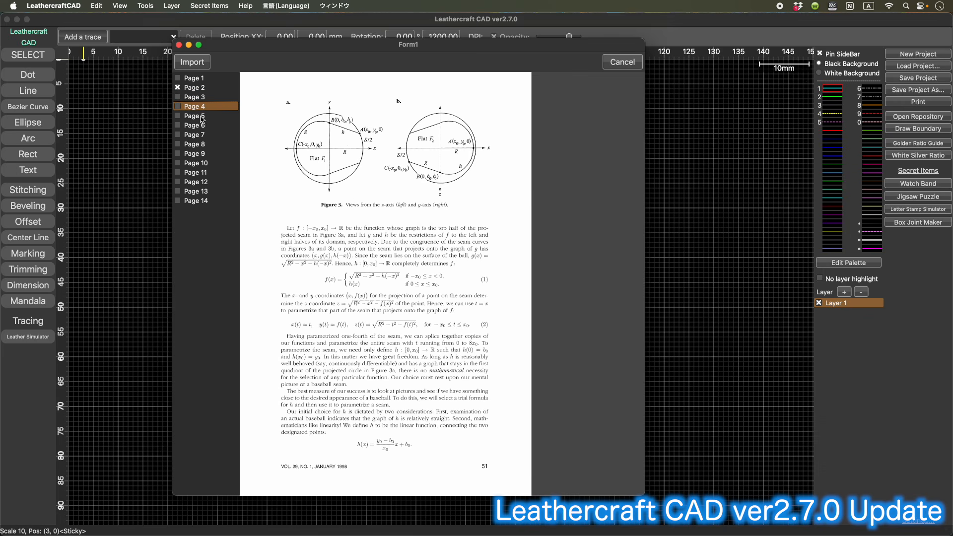
left_click(202, 117)
left_click(202, 127)
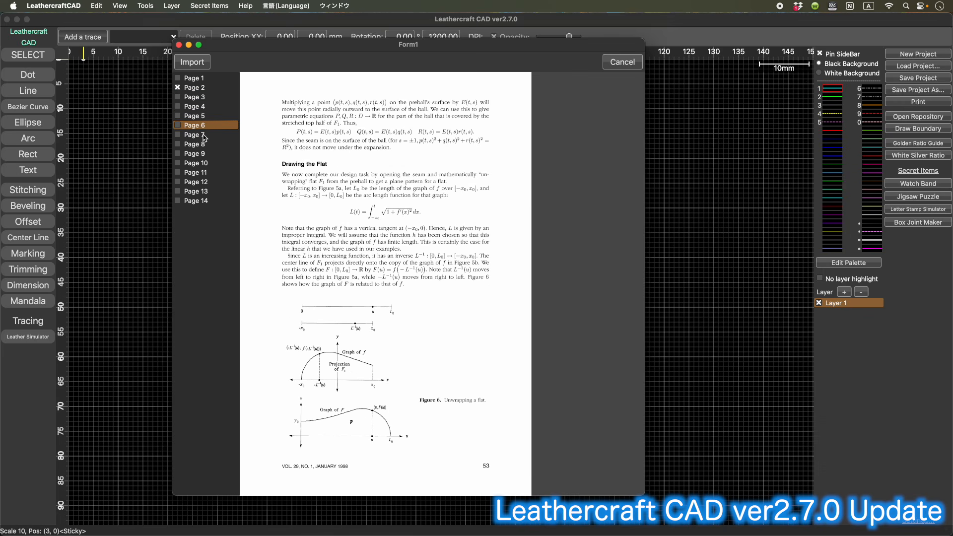
left_click(204, 137)
left_click(204, 146)
left_click(204, 157)
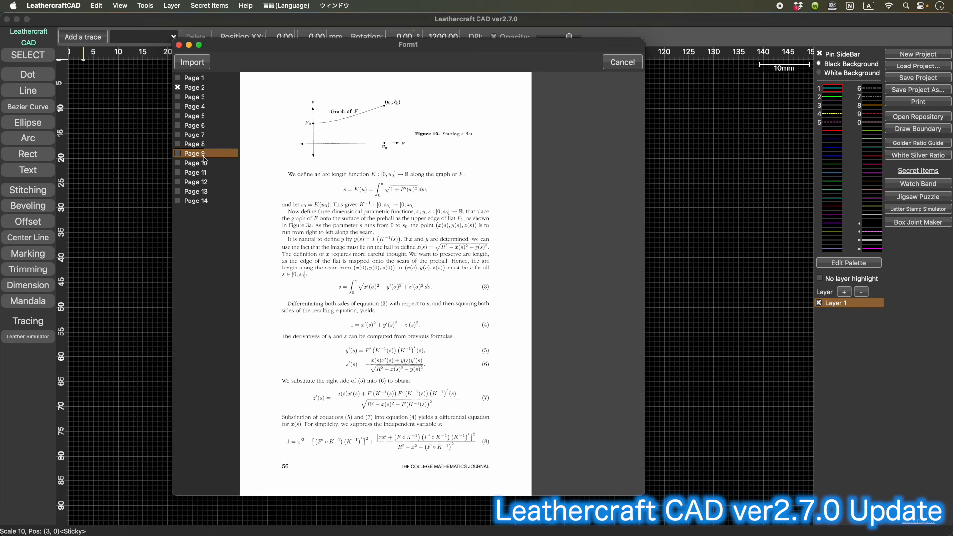
left_click(203, 164)
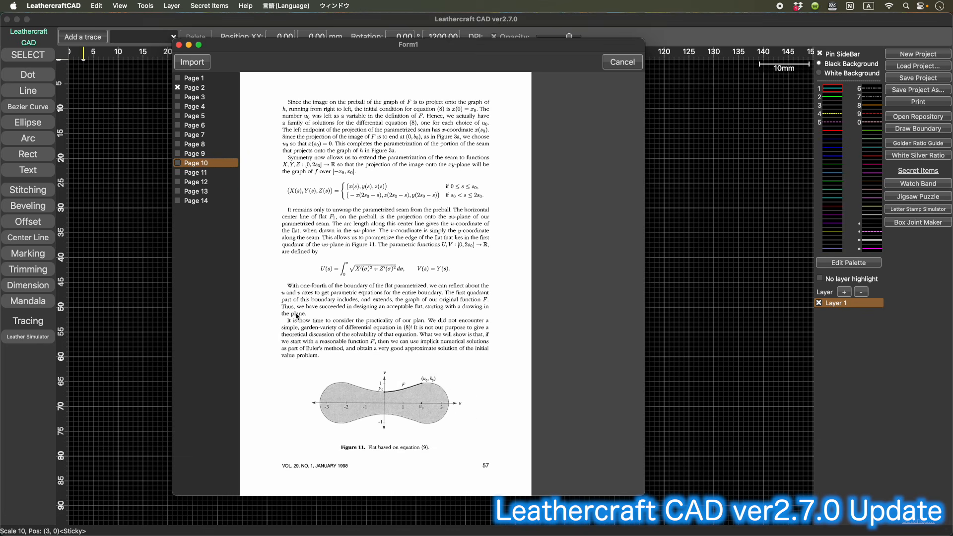
Look through pages 11 to 14, mark page 13, and import pages 2, 10 and 13 as traces.
left_click(199, 174)
left_click(202, 183)
left_click(204, 193)
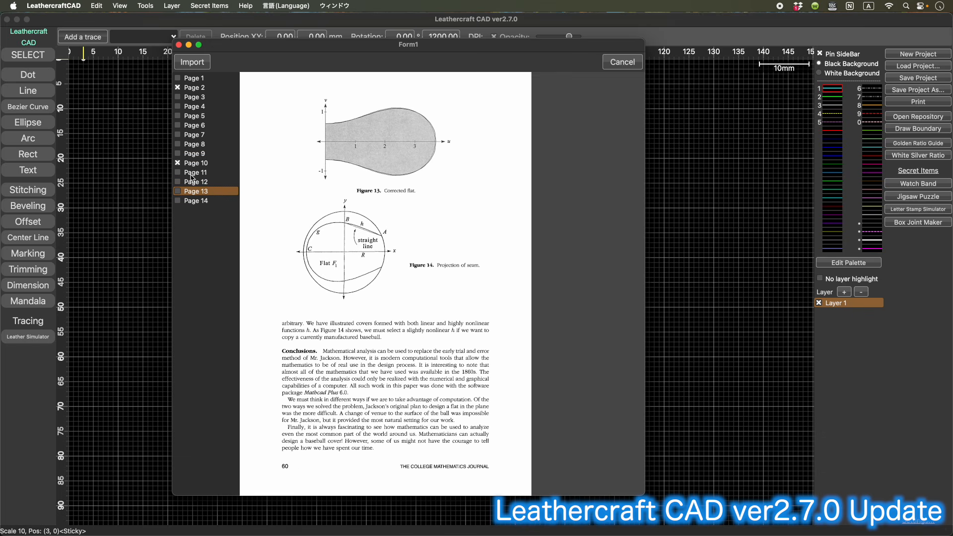
left_click(177, 191)
left_click(194, 201)
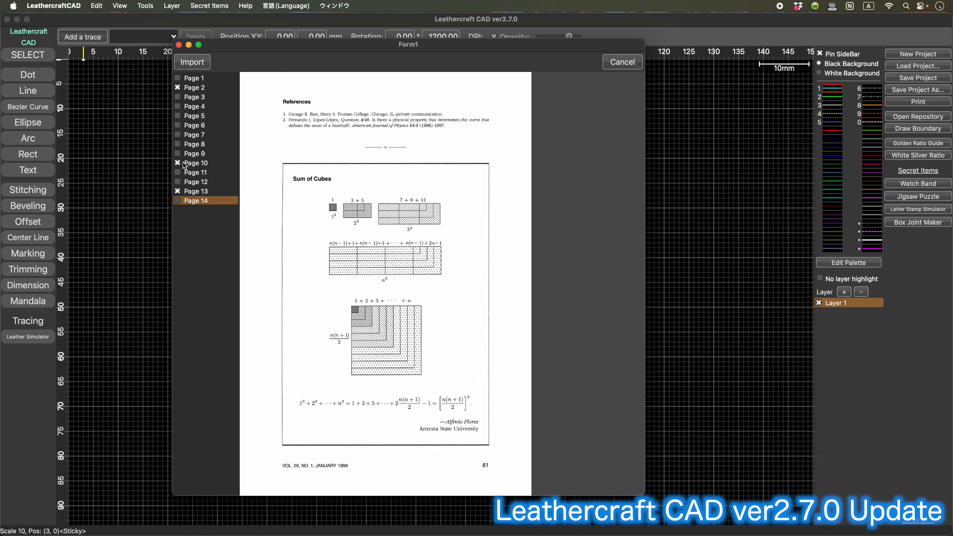
left_click(177, 88)
left_click(195, 67)
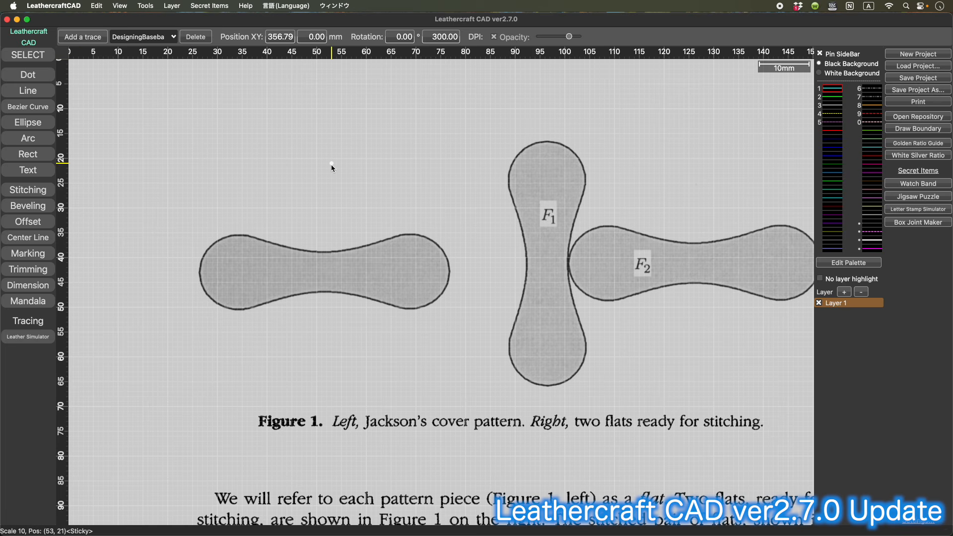
Move the three imported pages apart and line them up in a row, with the middle page at about X 167.59, Y -16.84 mm.
scroll(331, 169, "down", 6)
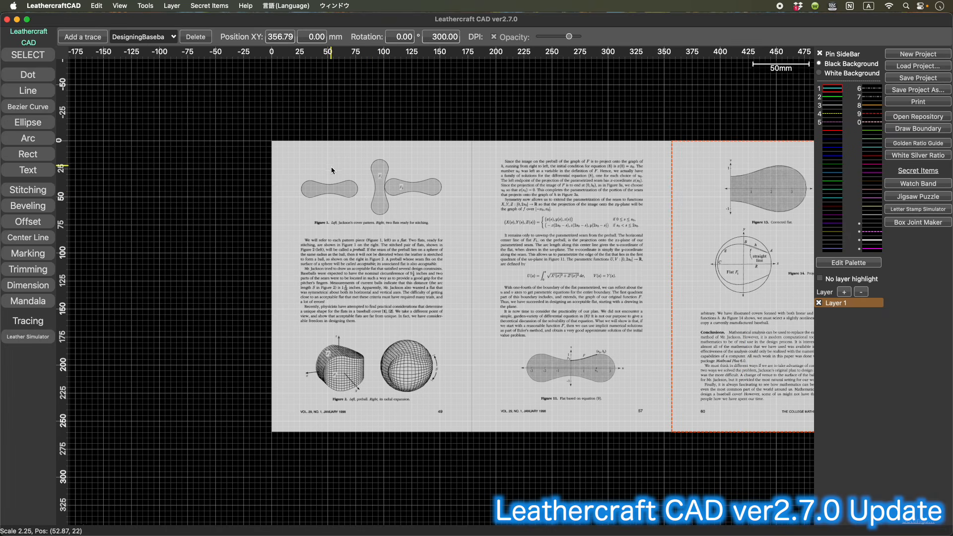
middle_click_drag(416, 223, 280, 204)
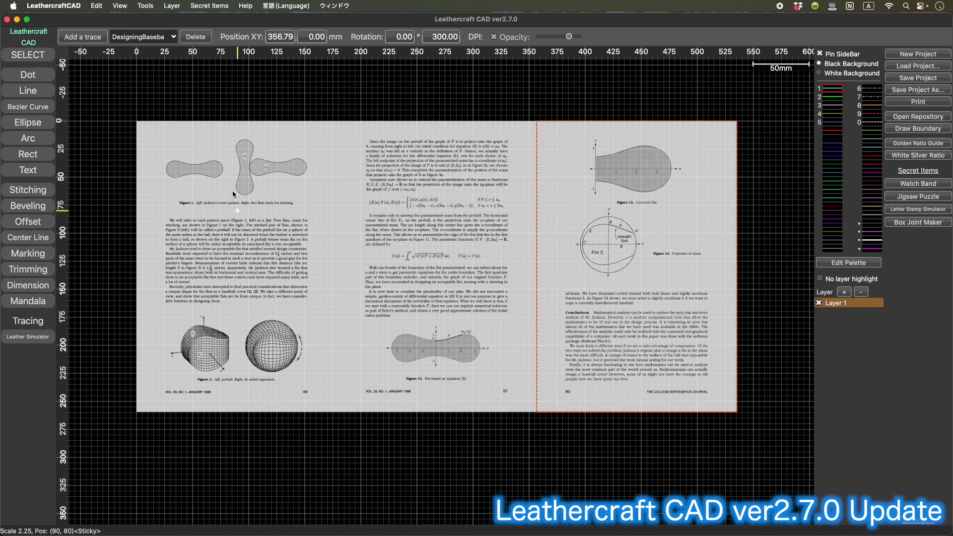
left_click(272, 245)
mouse_move(272, 245)
left_mouse_down()
mouse_move(237, 216)
mouse_move(193, 226)
mouse_move(247, 226)
left_mouse_up()
left_click(420, 224)
left_click_drag(421, 224, 405, 218)
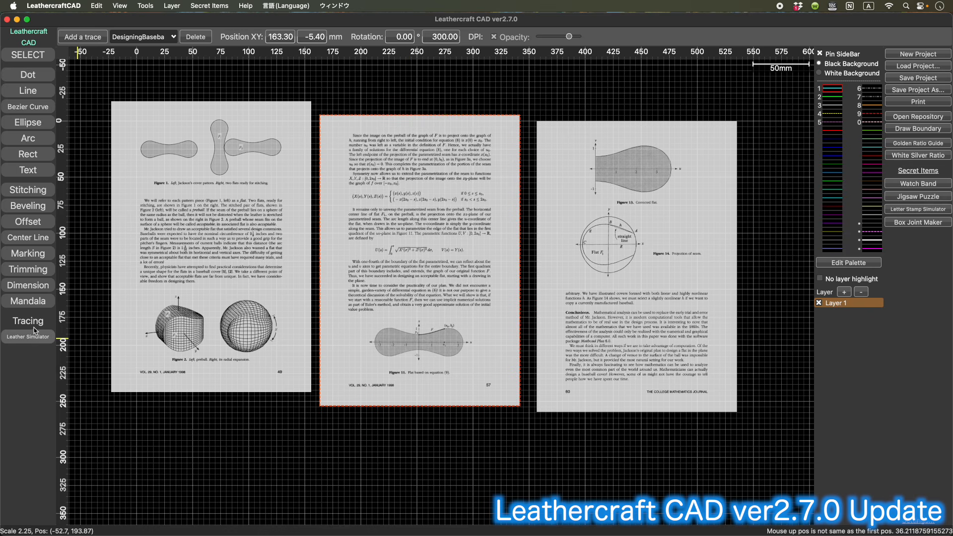
left_click_drag(406, 222, 410, 218)
left_click(608, 208)
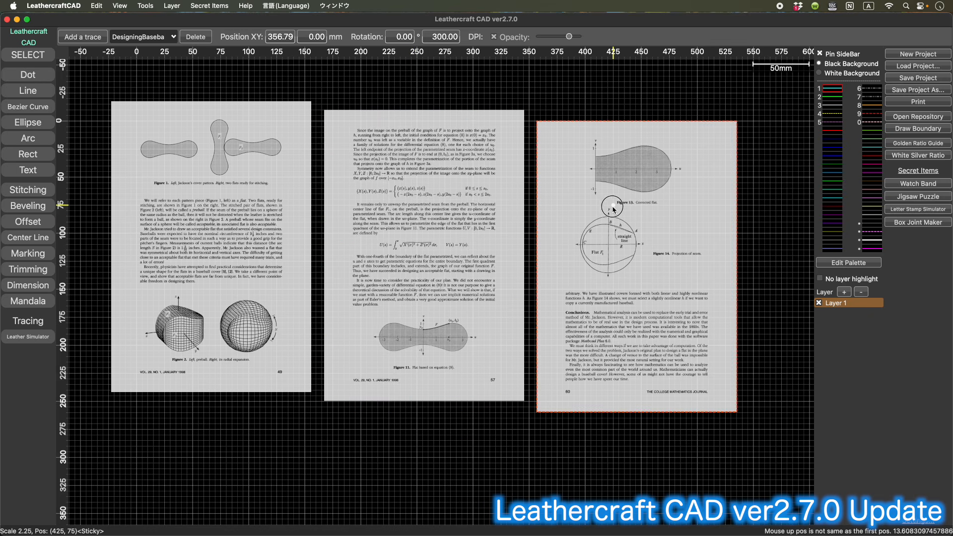
left_click_drag(608, 208, 607, 189)
left_click(487, 200)
left_click_drag(487, 199, 482, 193)
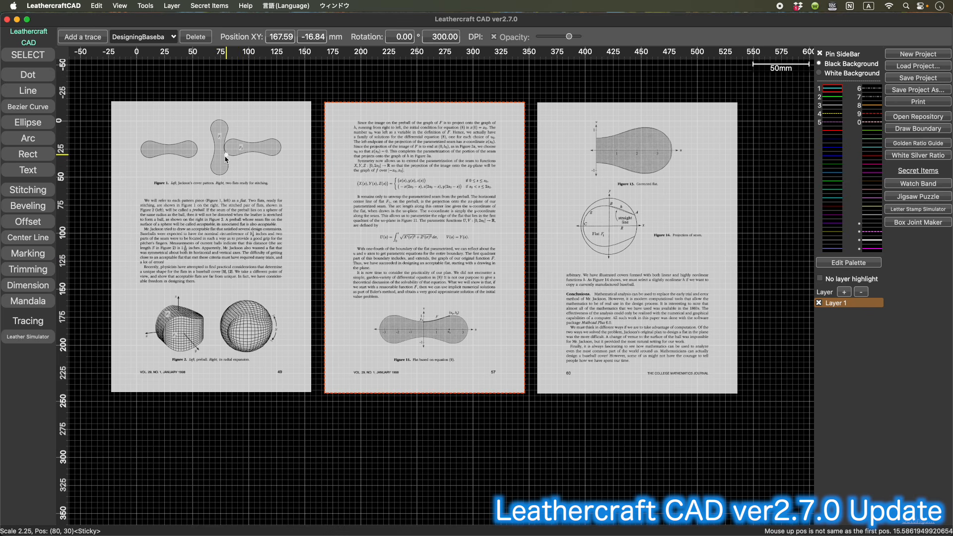
Try several rotation angles on the page 2 trace between -2.10° and 3.00°, ending at 3.00°.
scroll(215, 144, "down", 1)
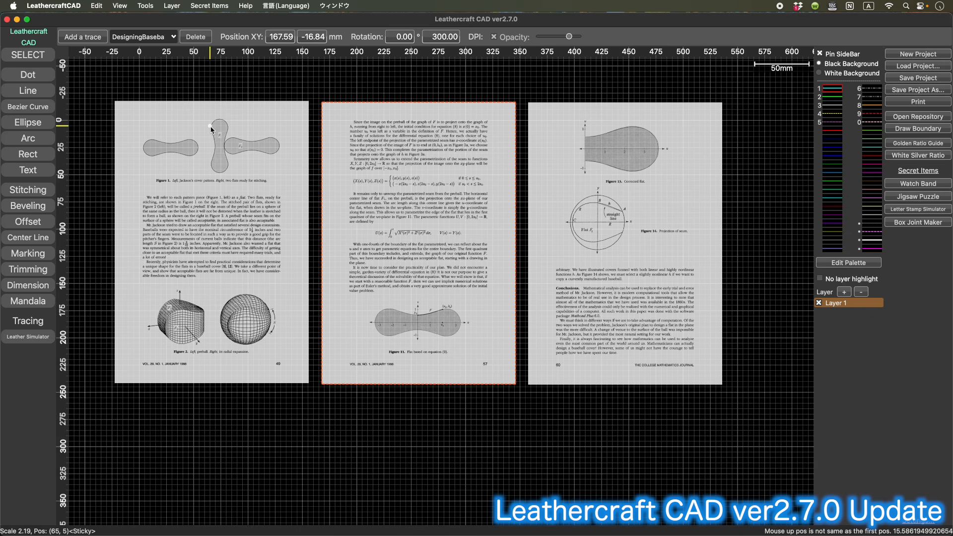
scroll(214, 132, "down", 5)
scroll(211, 128, "up", 10)
scroll(210, 128, "down", 3)
middle_click_drag(208, 134, 303, 154)
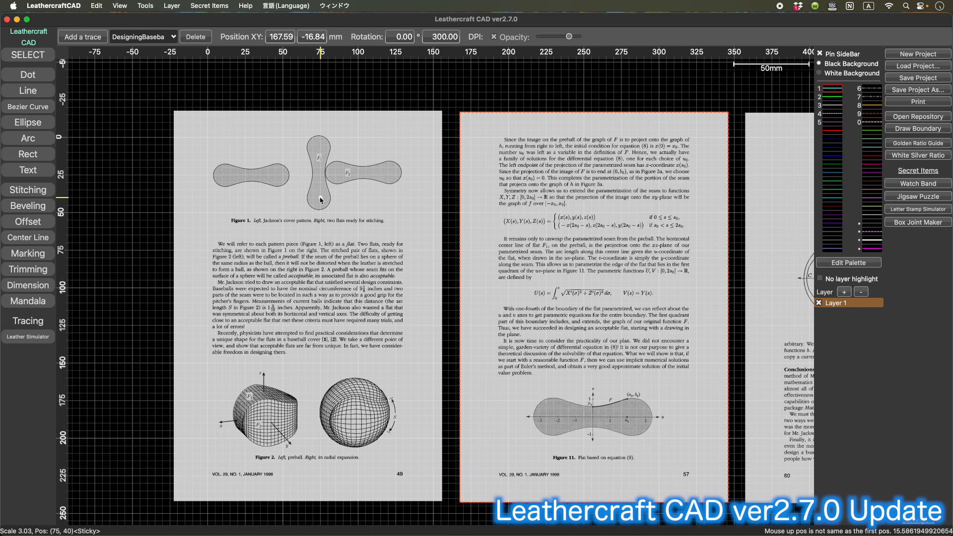
left_click(313, 233)
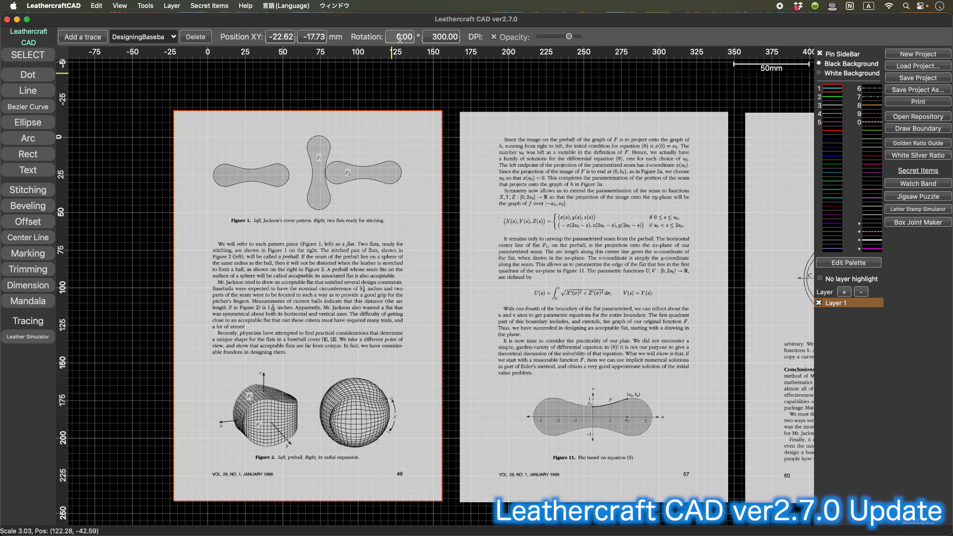
scroll(400, 39, "down", 11)
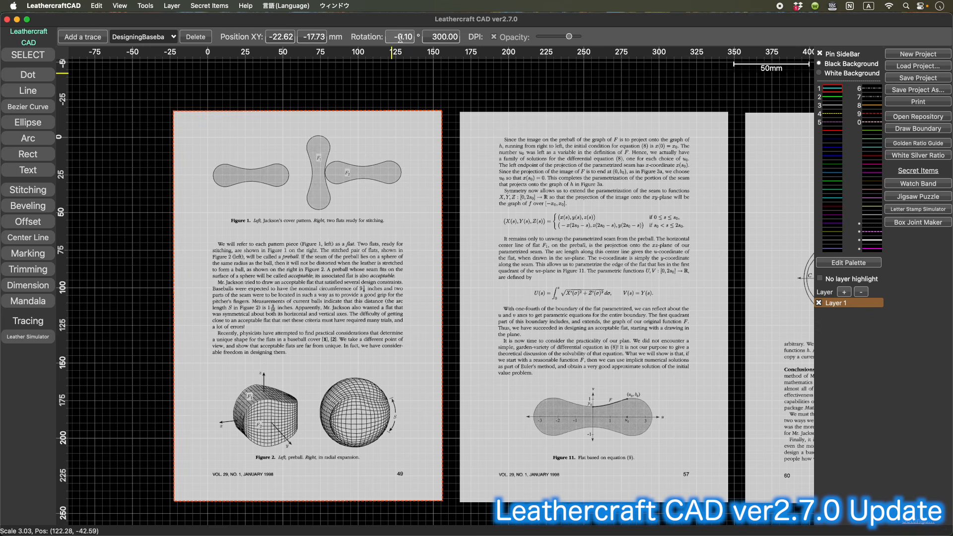
scroll(400, 38, "up", 7)
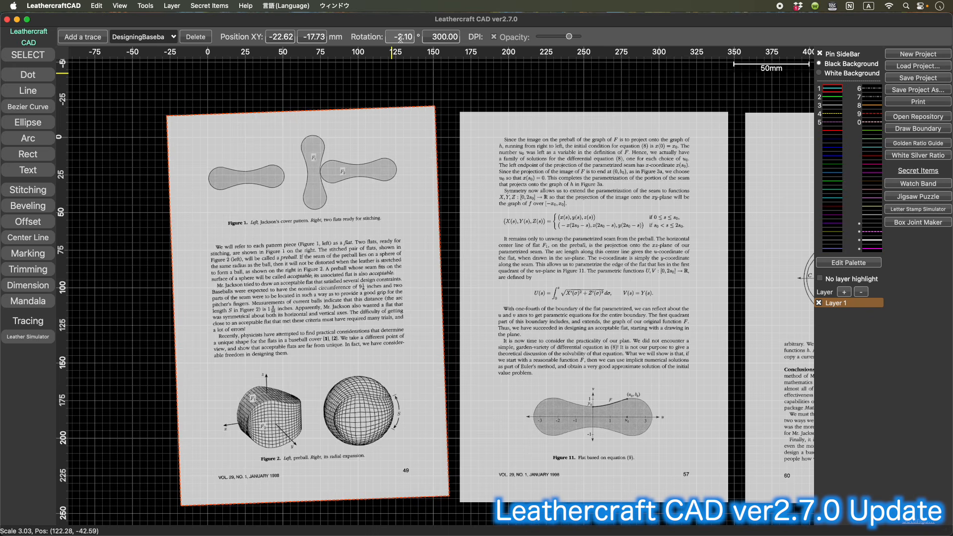
scroll(400, 38, "up", 14)
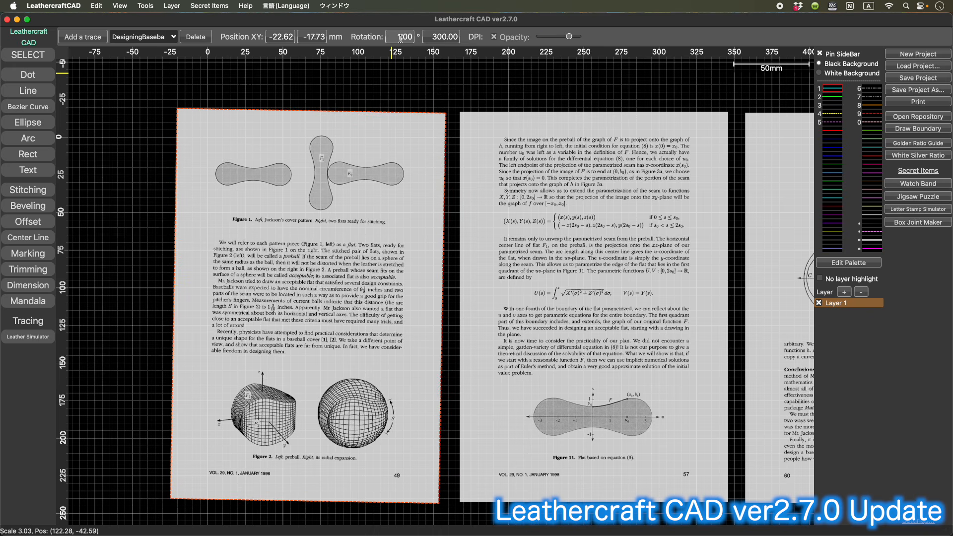
scroll(400, 38, "up", 11)
scroll(400, 38, "down", 6)
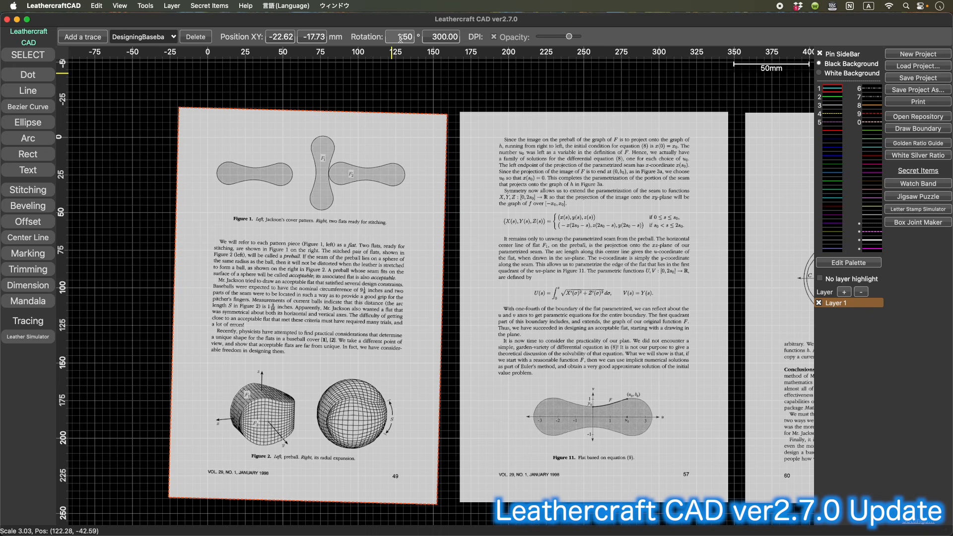
scroll(391, 39, "up", 12)
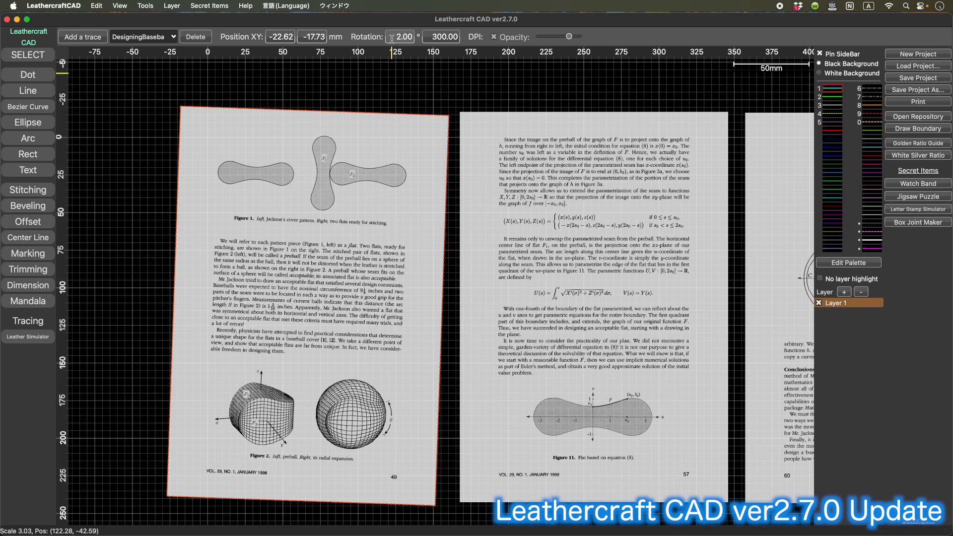
scroll(391, 38, "up", 3)
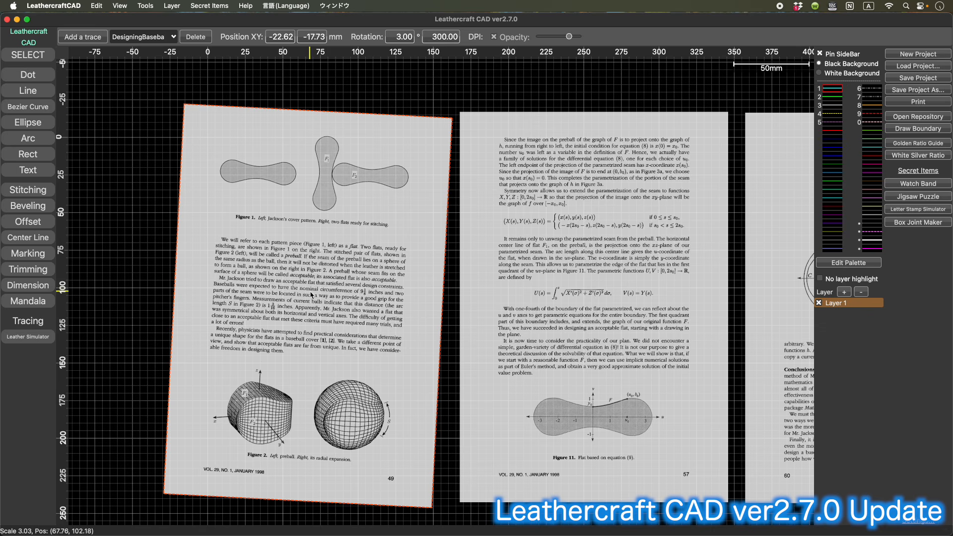
scroll(311, 293, "up", 3)
scroll(311, 294, "down", 2)
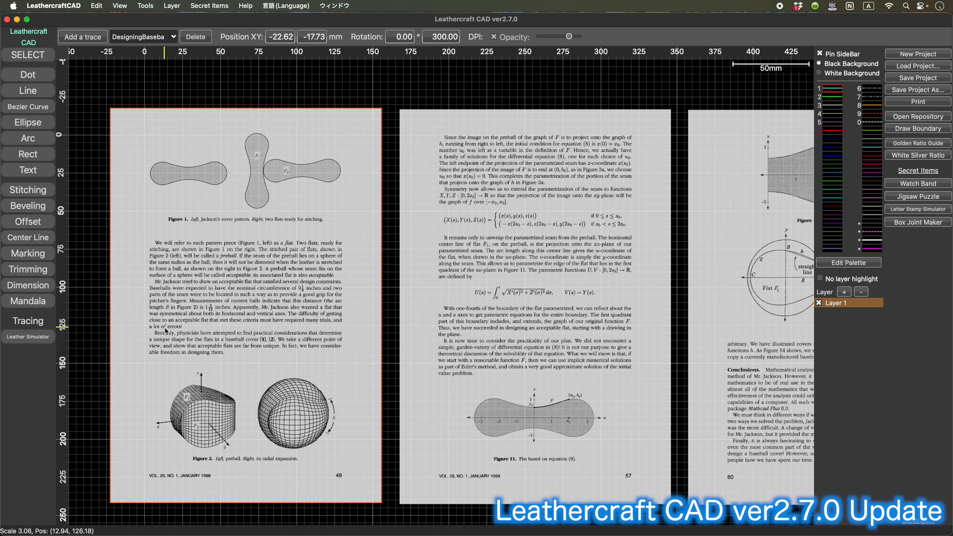
middle_click_drag(170, 338, 147, 307)
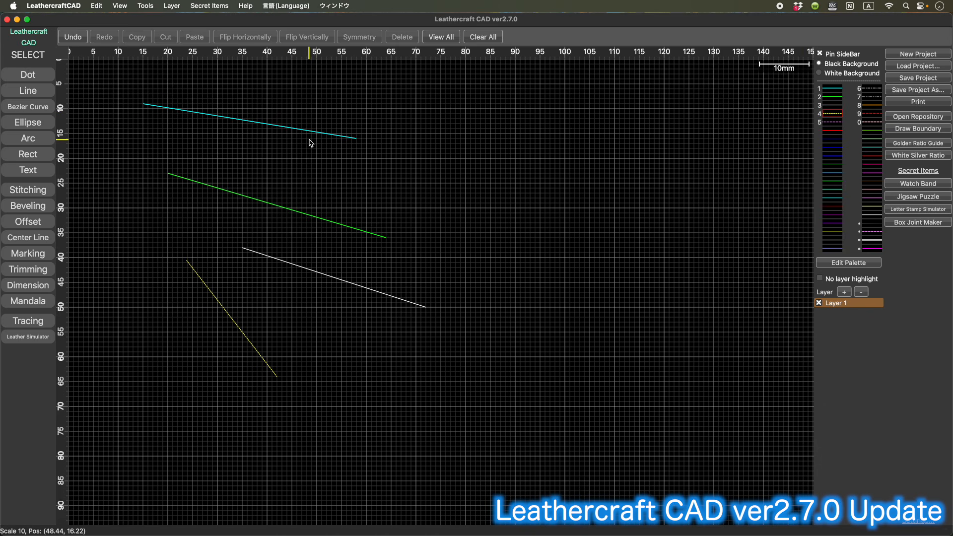
Activate the Line tool and pick up the palette line style from the cyan, green, white and dashed yellow lines in turn.
left_click(30, 90)
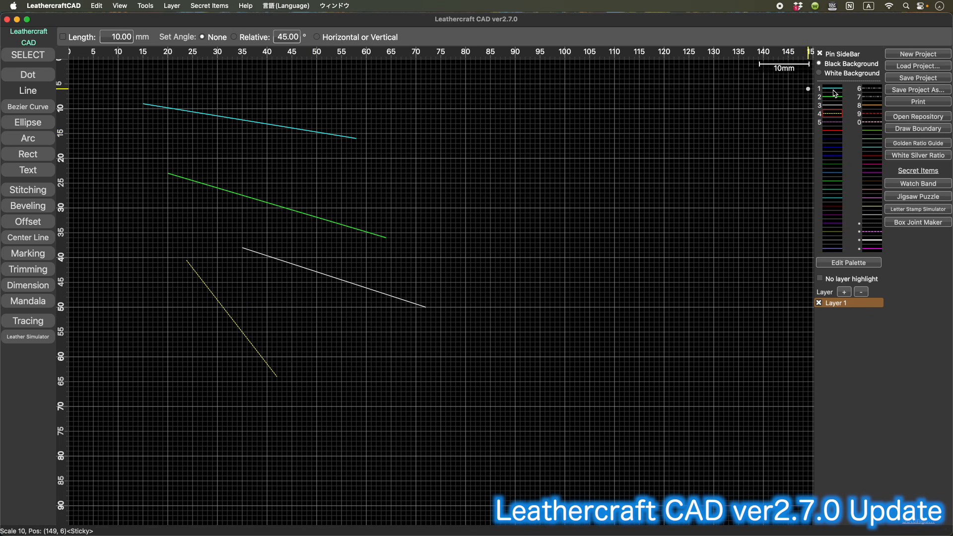
left_click(332, 138, "ctrl+alt")
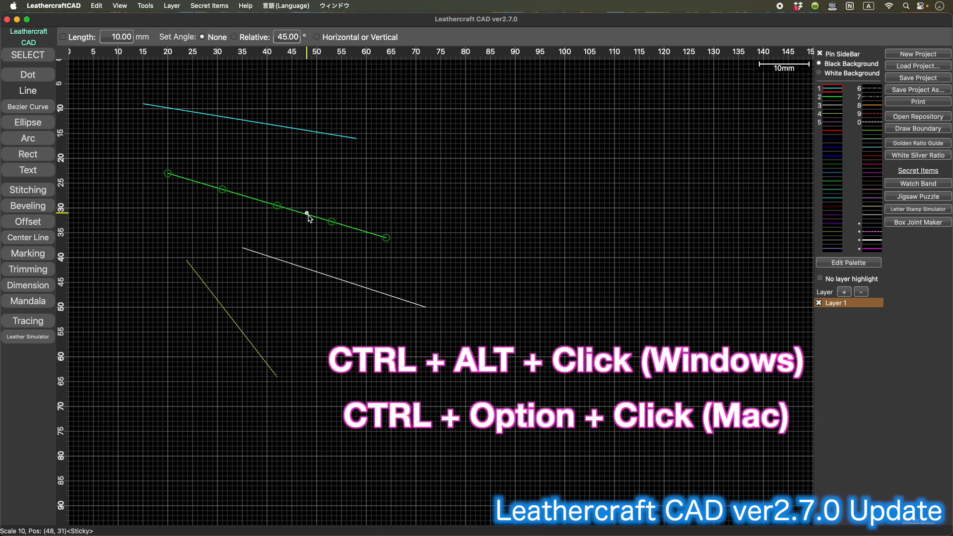
left_click(312, 219, "ctrl+alt")
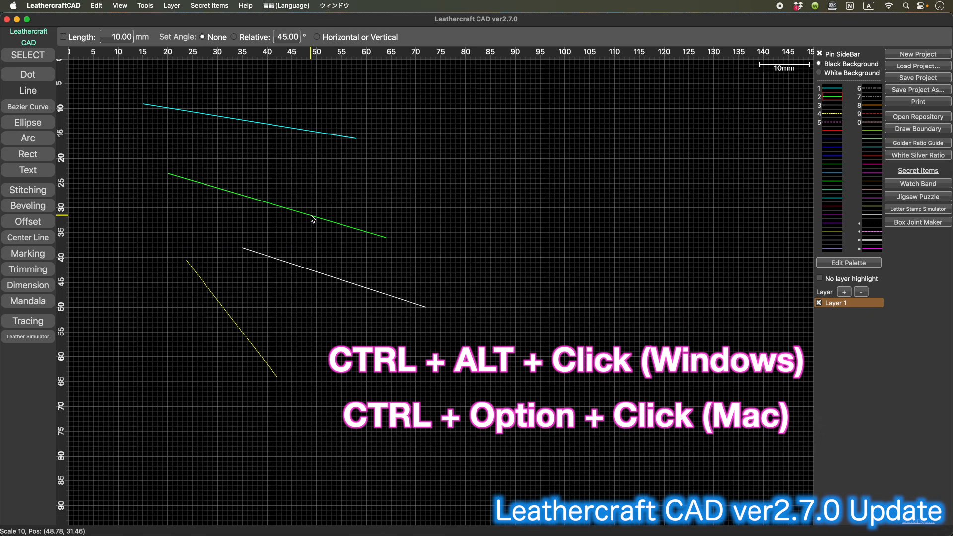
left_click(323, 276, "ctrl+alt")
left_click(248, 338, "ctrl+alt")
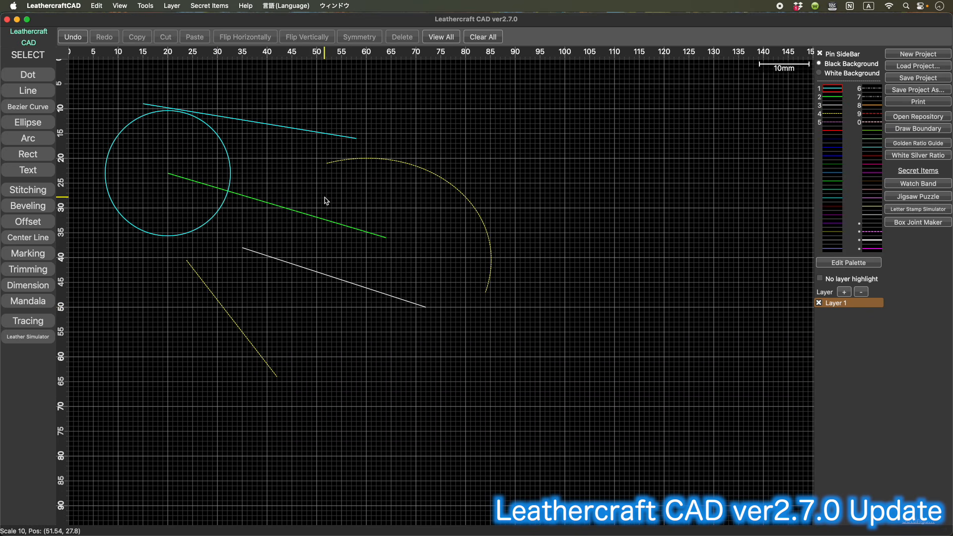
left_click(44, 7)
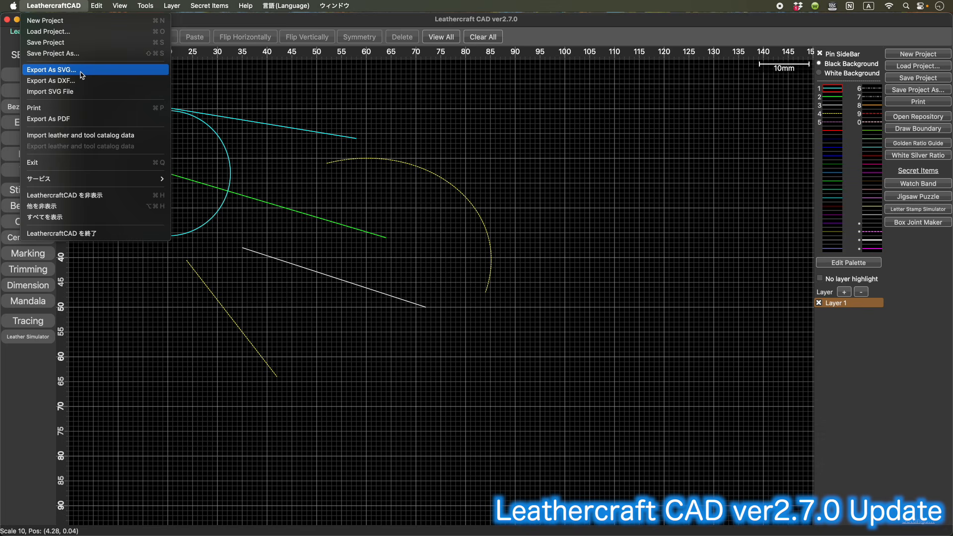
left_click(263, 99)
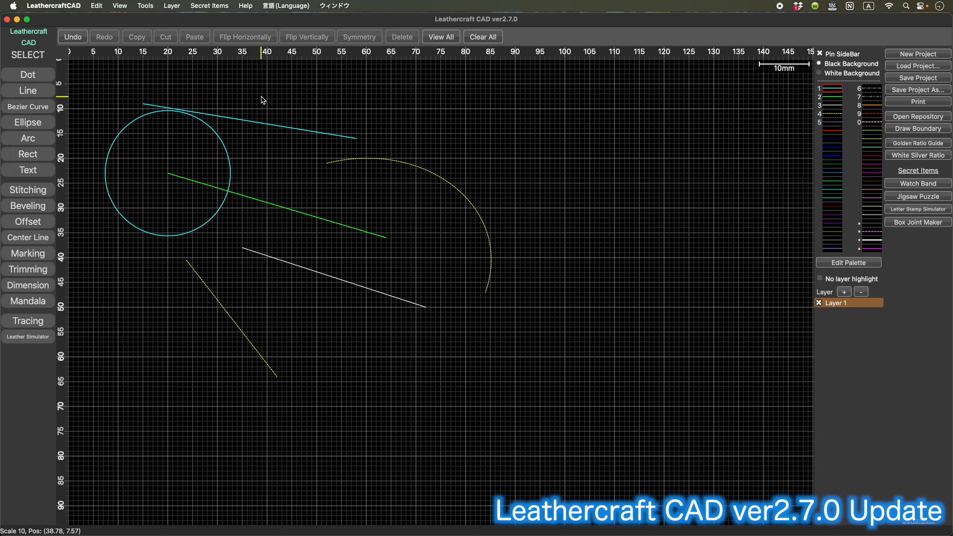
Add Diamond 4mm(1) stitching holes with Auto Pitch along the full length of the upper cyan line.
left_click(28, 190)
left_click(143, 104)
left_click(356, 139)
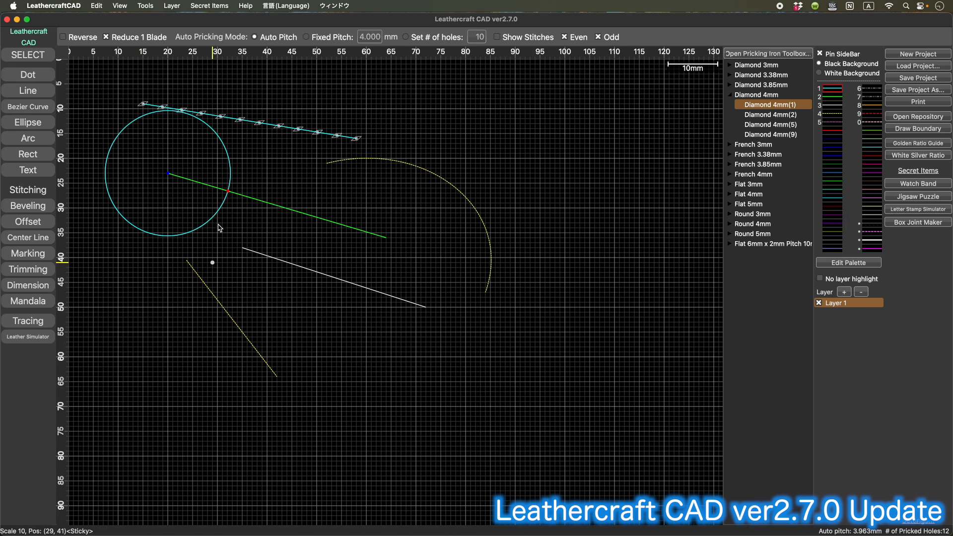
left_click(54, 5)
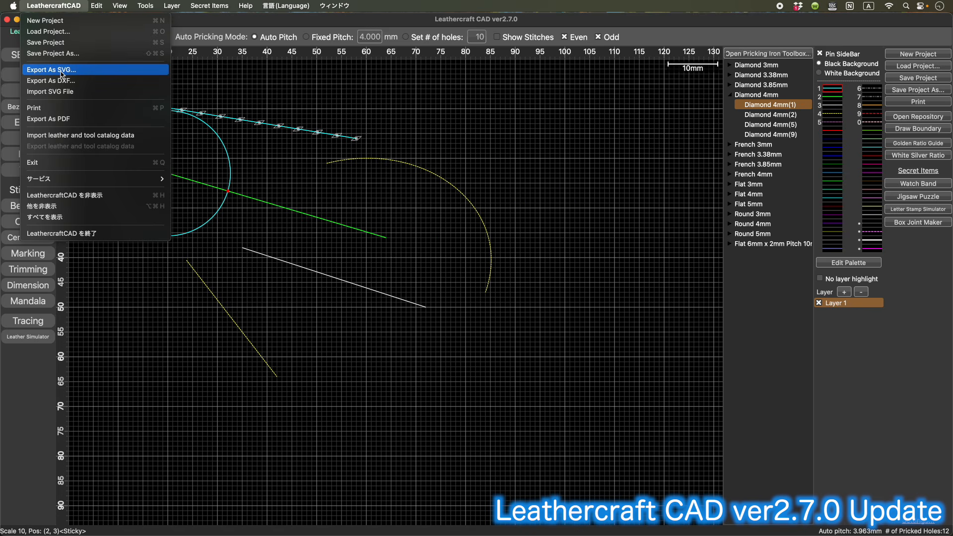
left_click(266, 106)
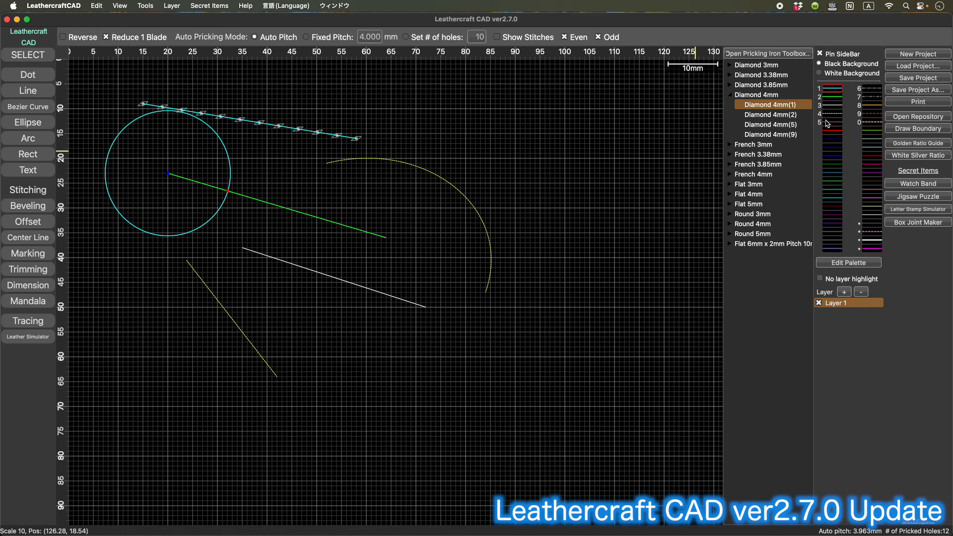
Hide the shapes drawn with palette line style 3, and show them again.
left_click(835, 106)
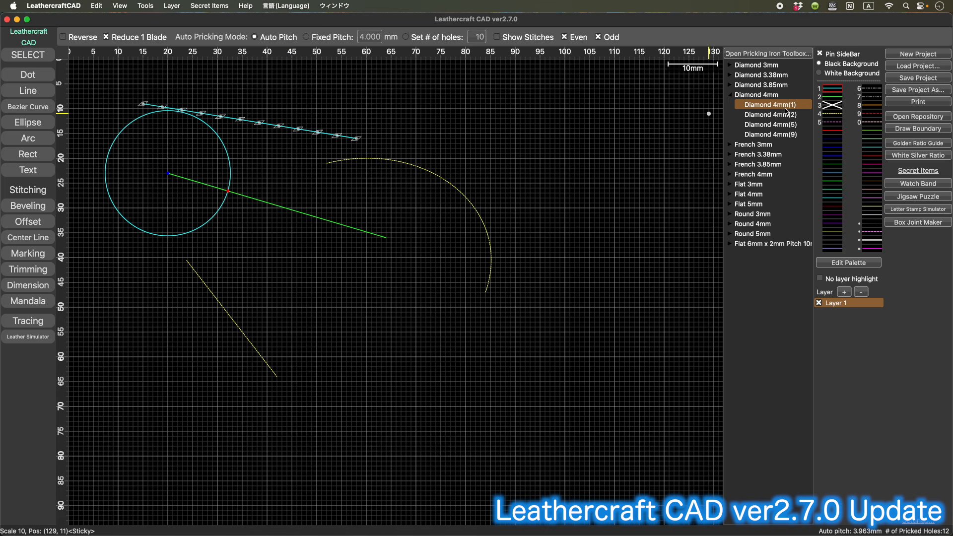
left_click(832, 105)
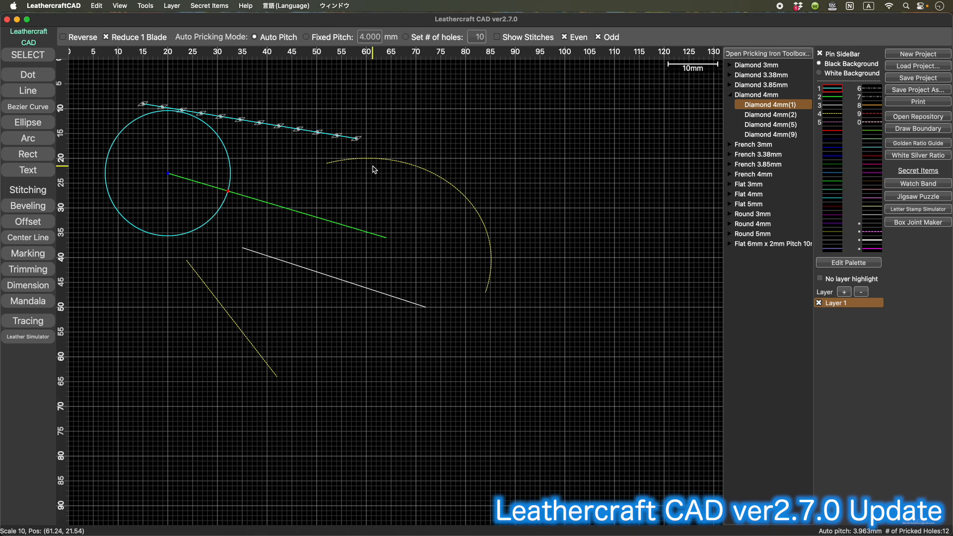